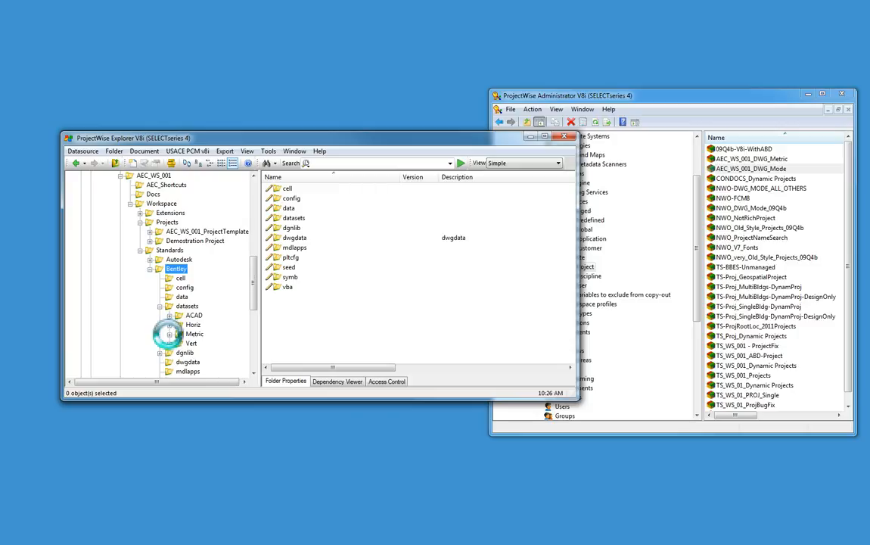
Step: Check the Metric folder, and in ProjectWise Administrator create a Project configuration block named AEC_WS_001_MetricMode, described "Attach this to all AEC Metric DGN Projects"
left_click(194, 334)
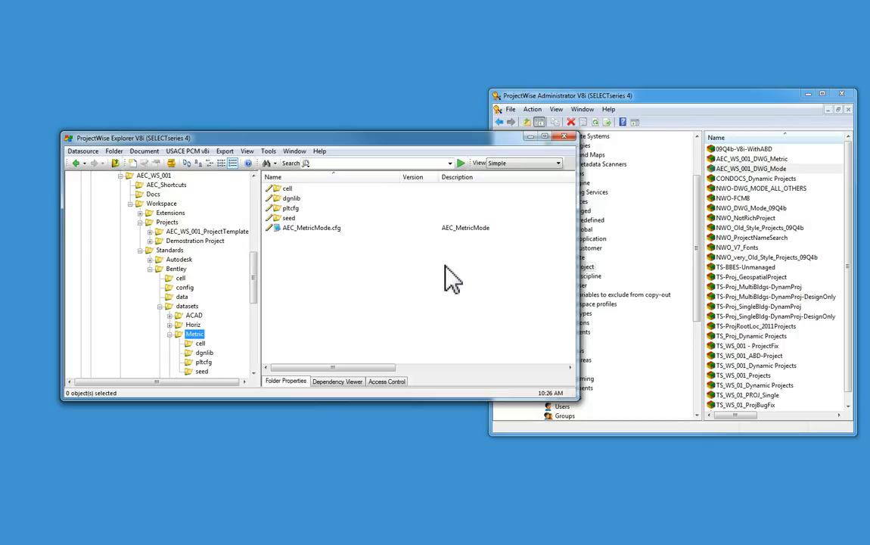
left_click(661, 97)
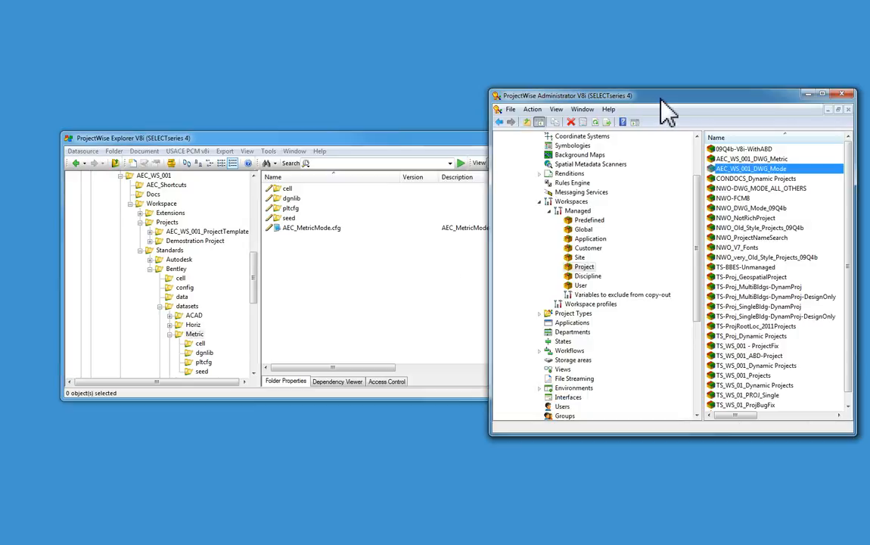
right_click(584, 268)
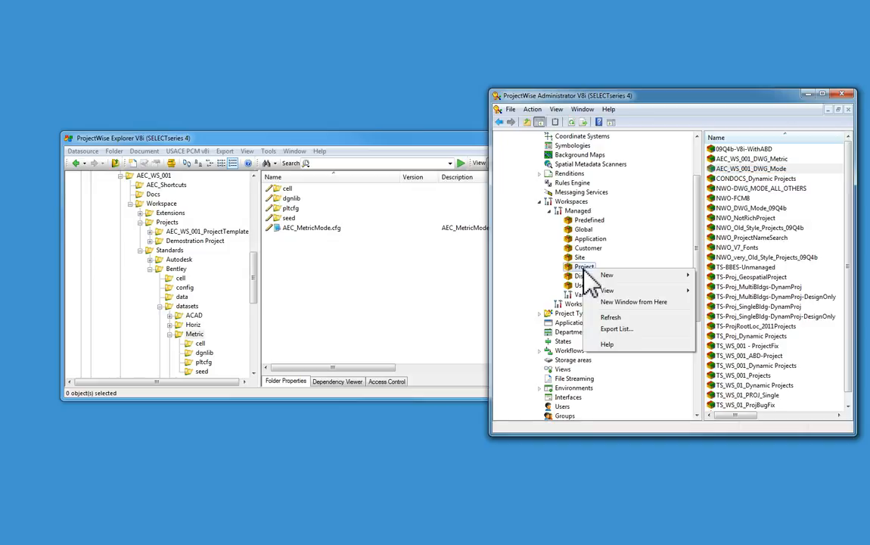
mouse_move(623, 280)
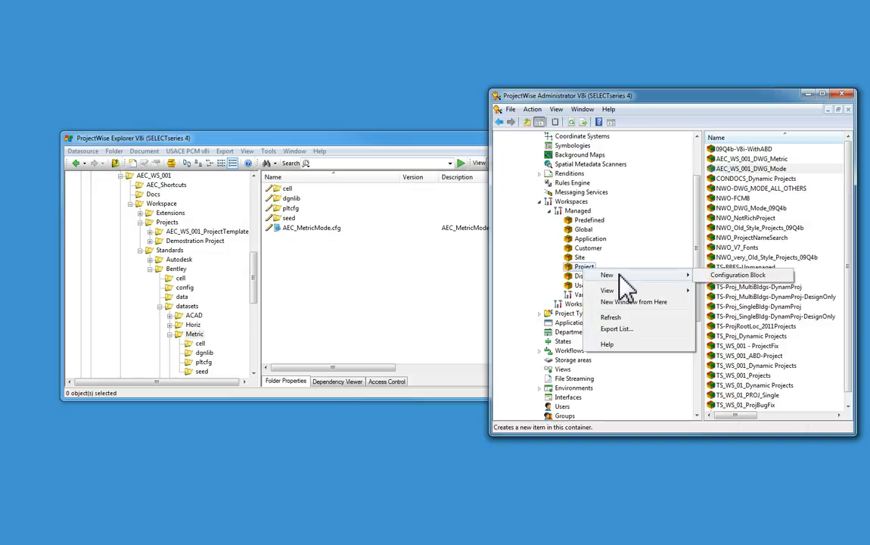
left_click(749, 277)
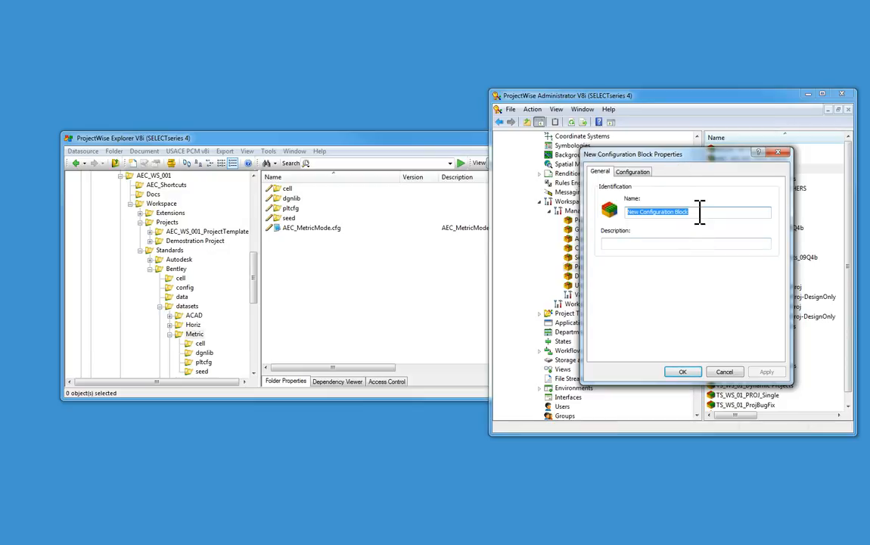
type("AEC_WS_001_Metric")
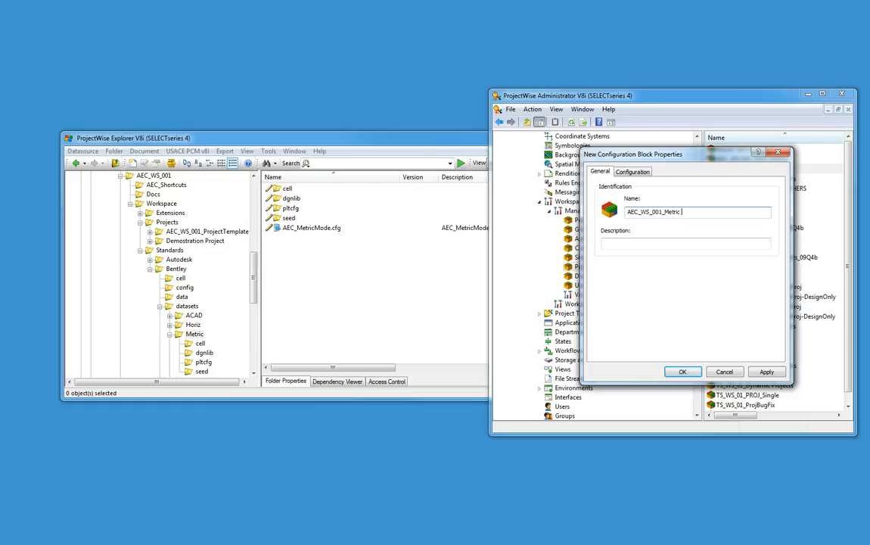
left_click(605, 243)
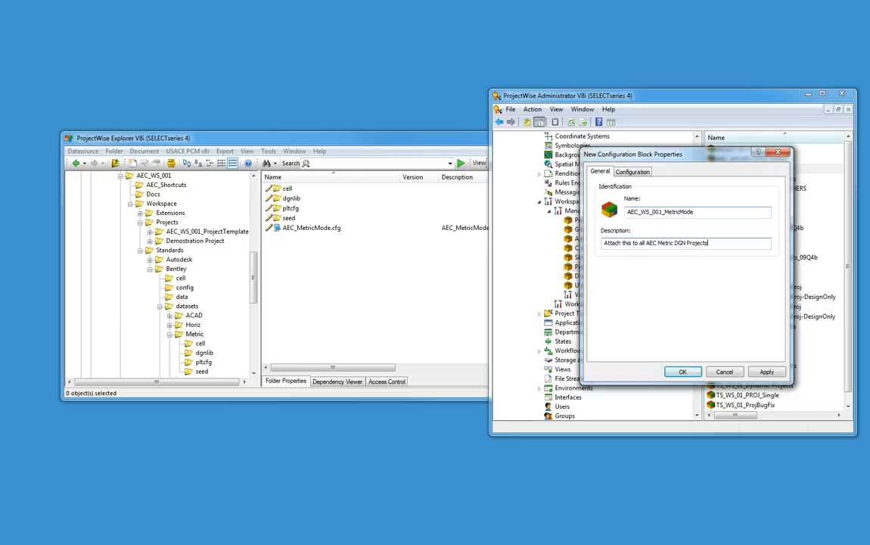
left_click(767, 372)
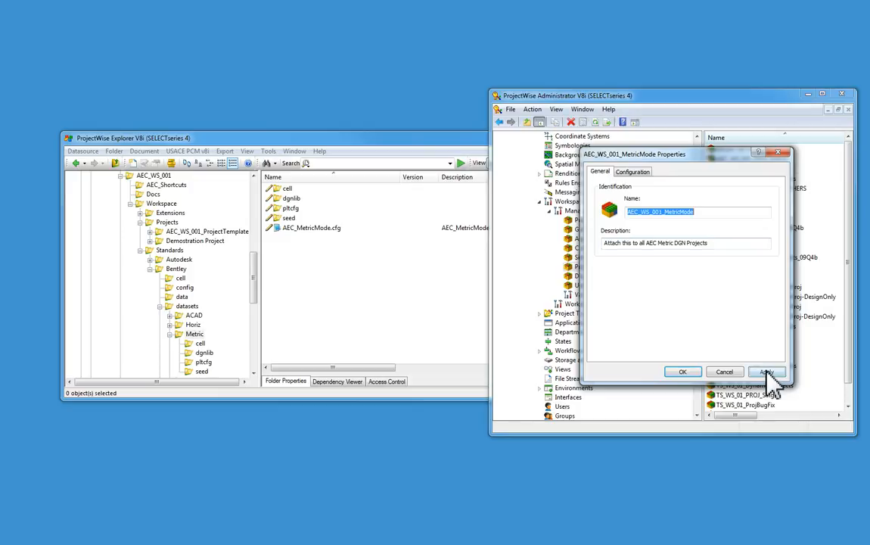
Step: Start an %include directive in the block's configuration, with a value of type String
left_click(635, 171)
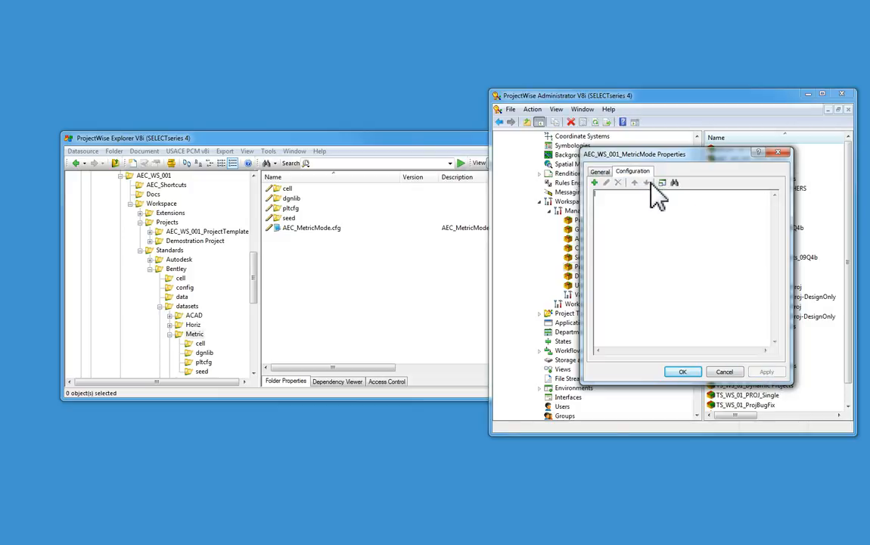
left_click(595, 184)
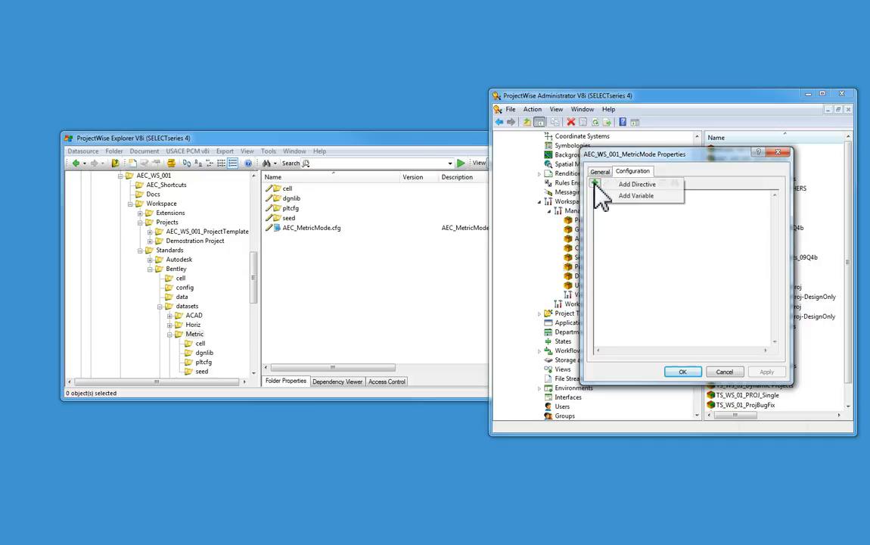
left_click(641, 191)
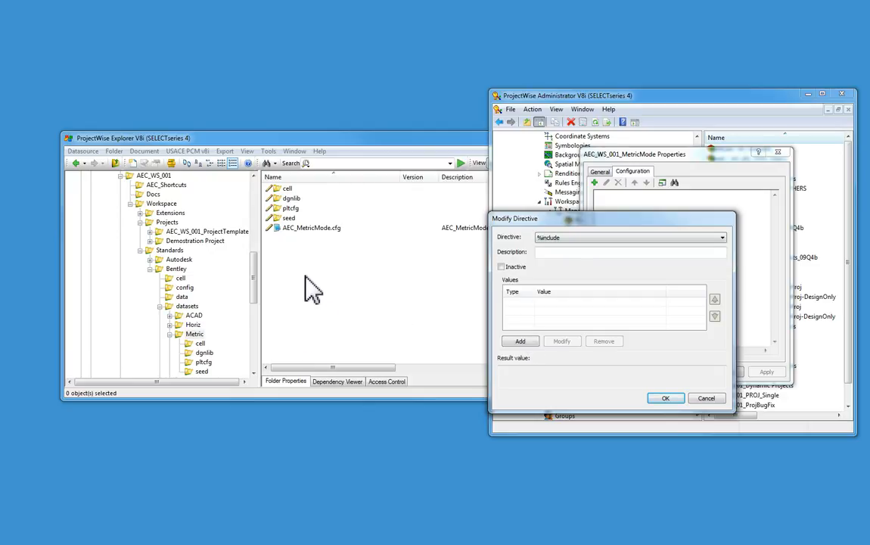
left_click(512, 342)
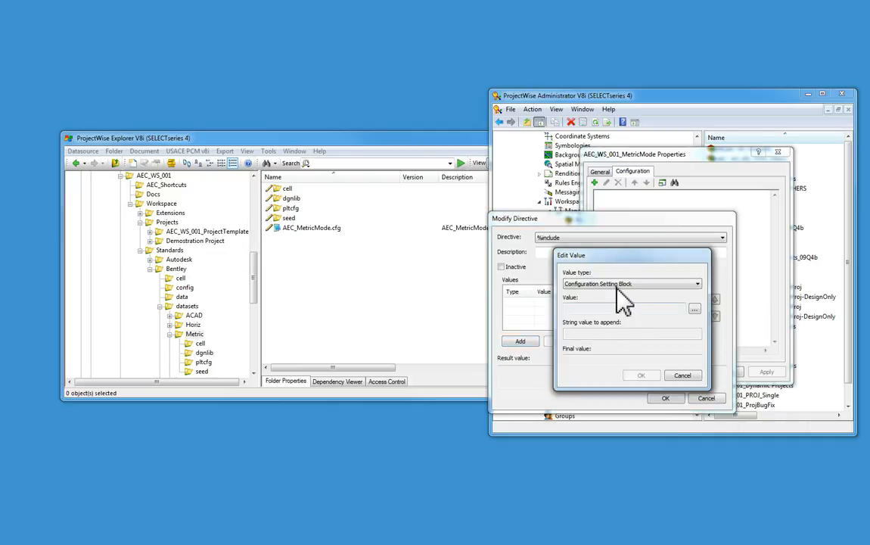
left_click(609, 284)
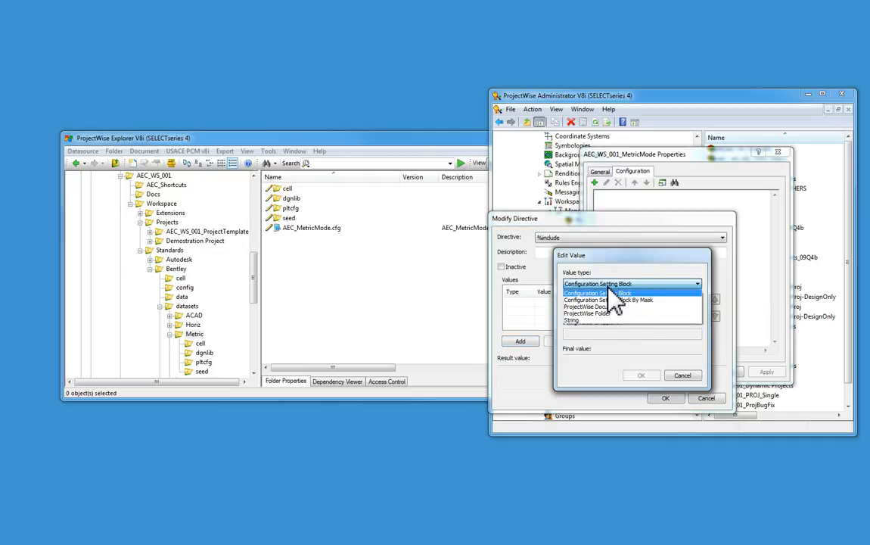
left_click(591, 322)
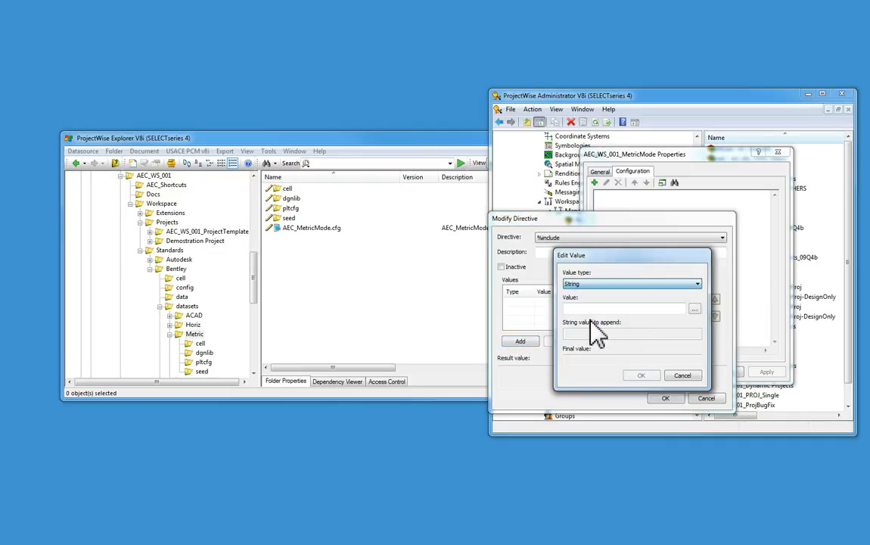
Step: Switch to ProjectWise Explorer, open AEC_02.1_Common.cfg from the Bentley config folder and go to its AEC Delivered dataset variables
left_click(185, 288)
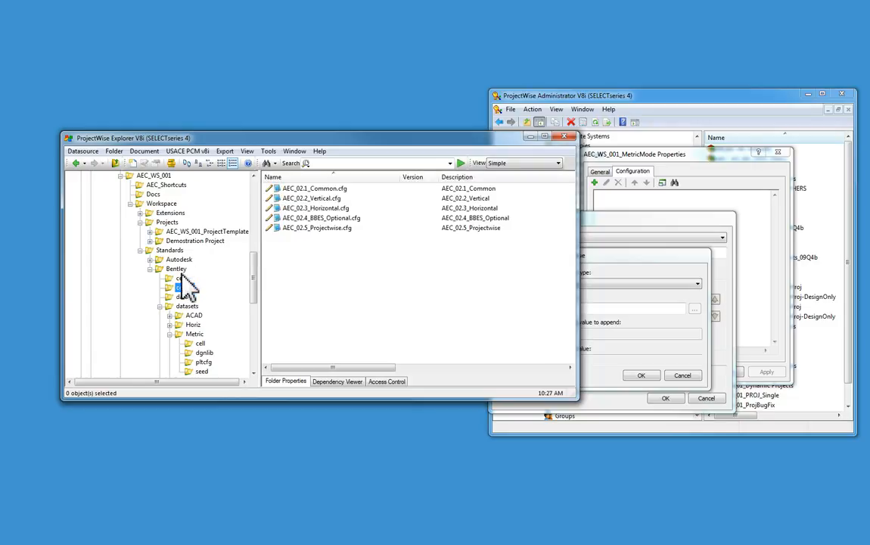
left_click(301, 192)
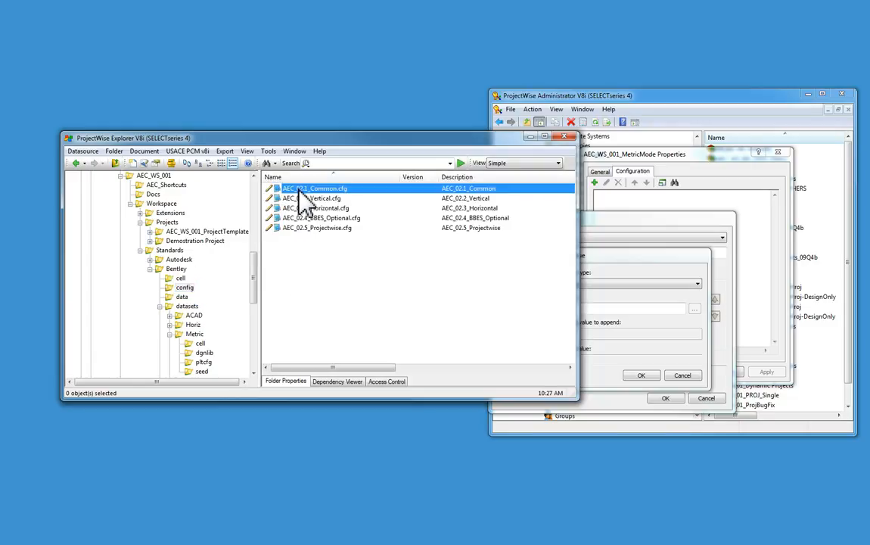
double_click(278, 190)
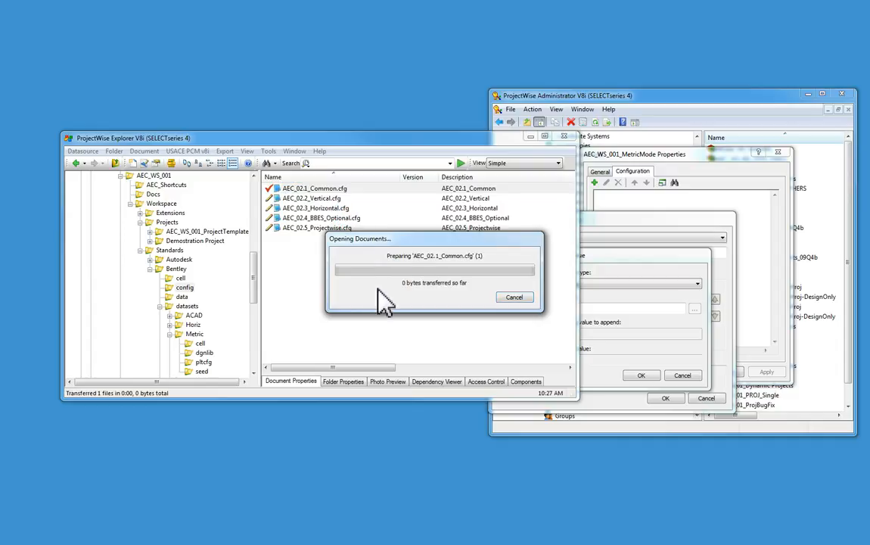
left_click_drag(476, 541, 273, 52)
left_click_drag(823, 270, 645, 279)
left_click_drag(636, 98, 633, 165)
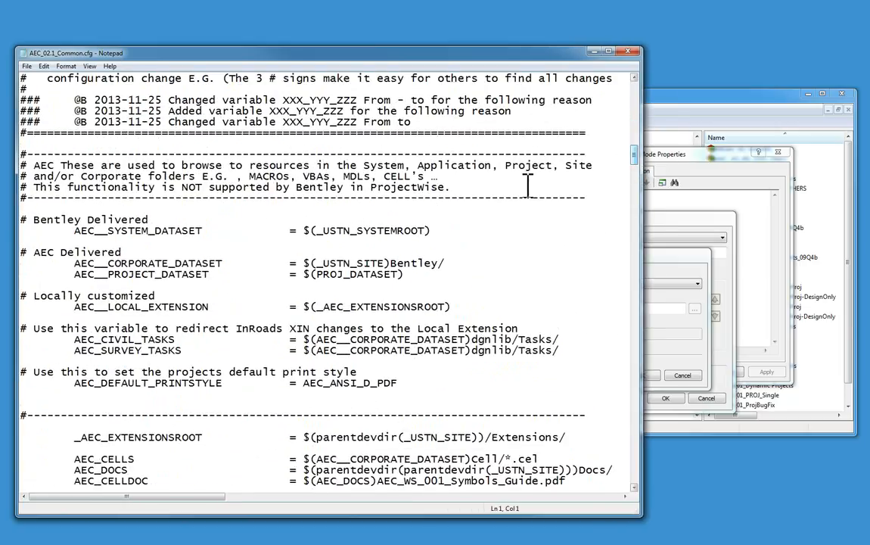
Step: Examine the AEC__CORPORATE_DATASET variable and its path, and move the Notepad window so the ProjectWise folder tree can be seen
left_click_drag(75, 263, 225, 266)
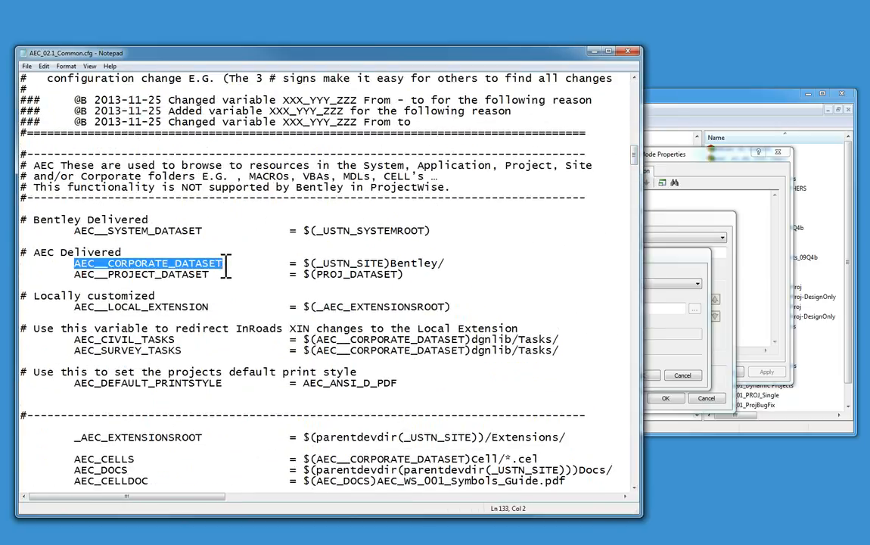
left_click_drag(309, 263, 478, 275)
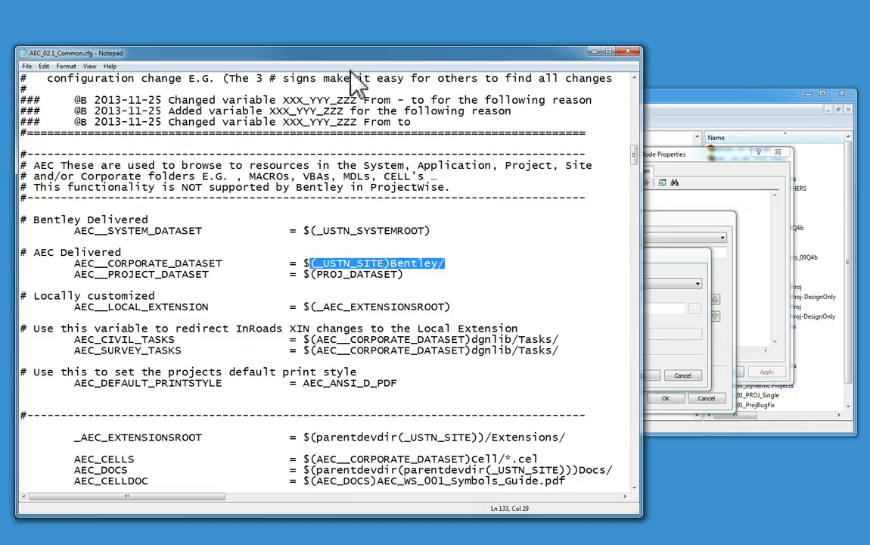
left_click_drag(332, 57, 355, 338)
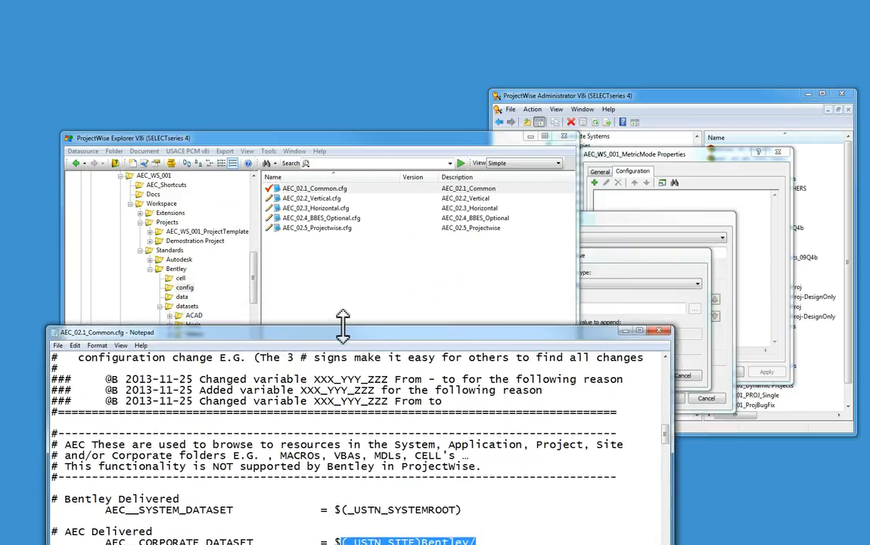
left_click_drag(339, 334, 327, 353)
scroll(411, 419, "down", 4)
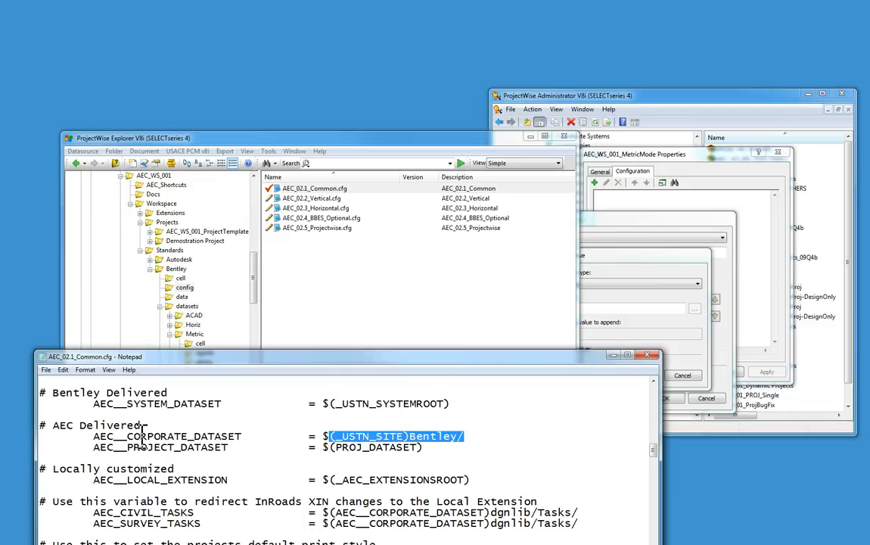
Step: Follow the folder path from Bentley through datasets to Metric, and copy the variable name AEC__CORPORATE_DATASET from the open configuration file
left_click(178, 271)
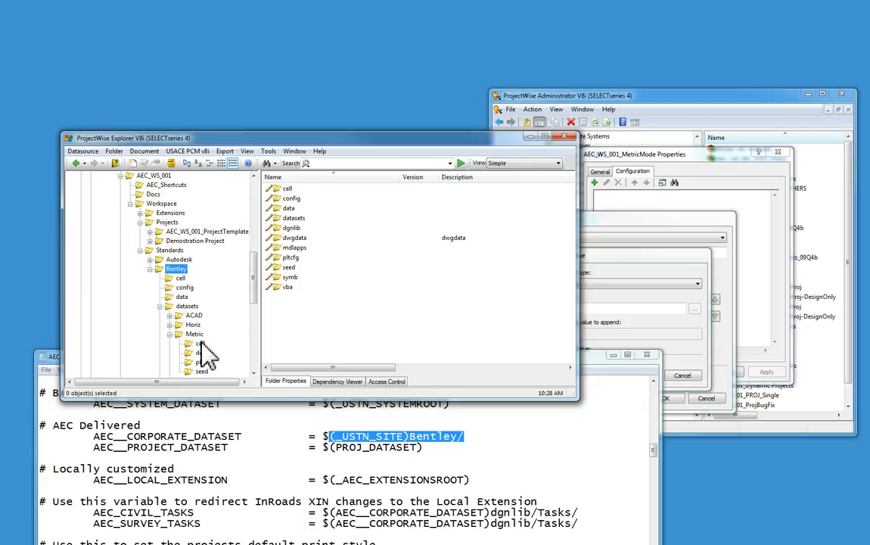
left_click(187, 306)
left_click(195, 334)
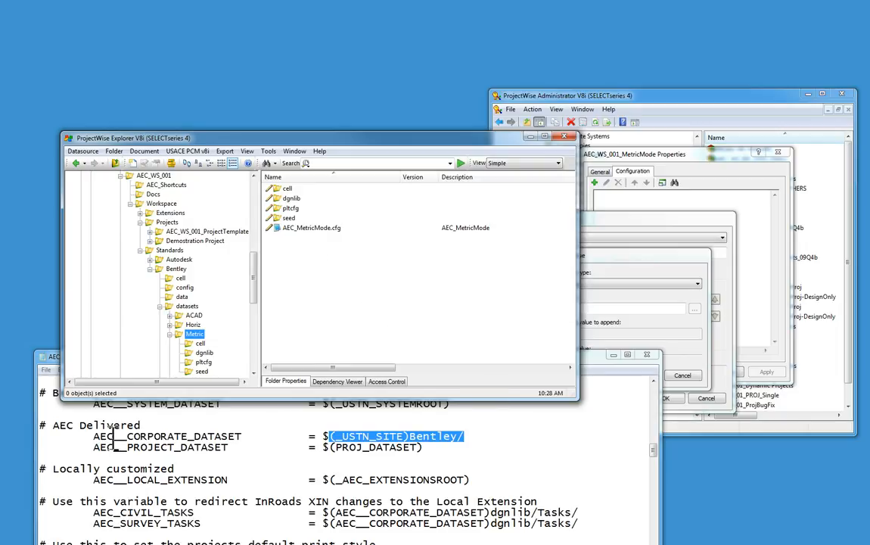
left_click_drag(93, 437, 251, 437)
key("ctrl+c")
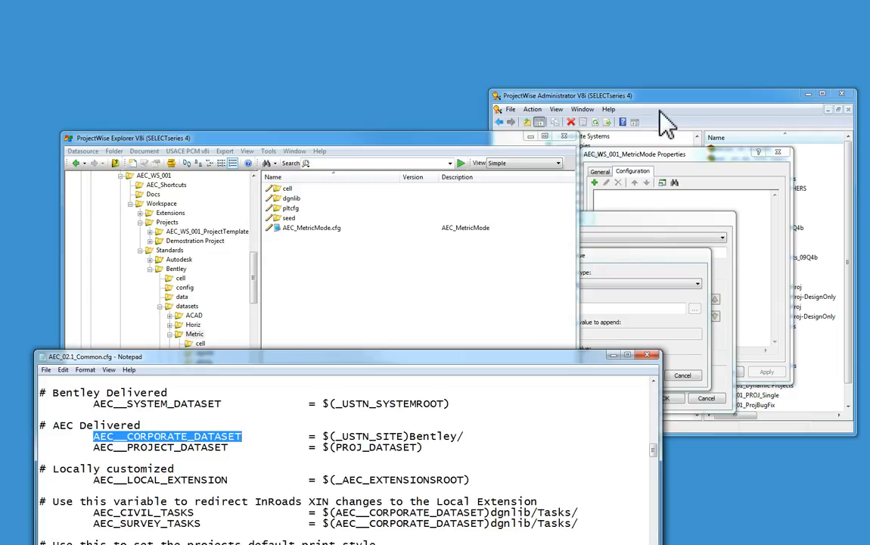
Step: Set the %include directive's string value to $(AEC__CORPORATE_DATASET)datasets/Metric/AEC_MetricMode.cfg and save the configuration block
left_click(594, 257)
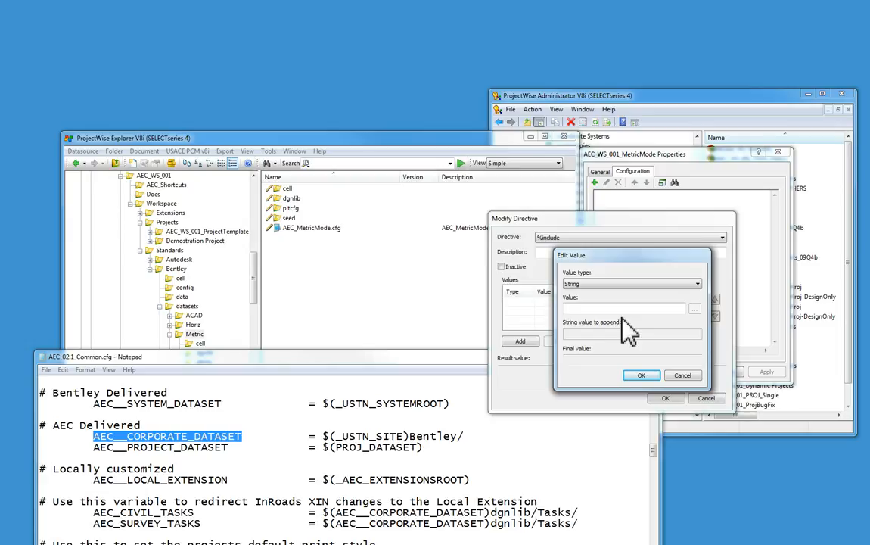
type("$(")
key("ctrl+v")
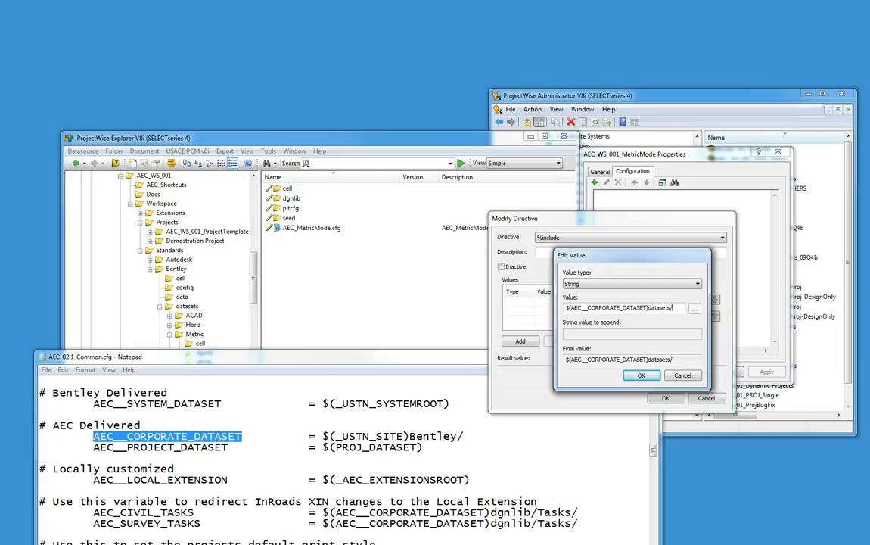
type("tric/")
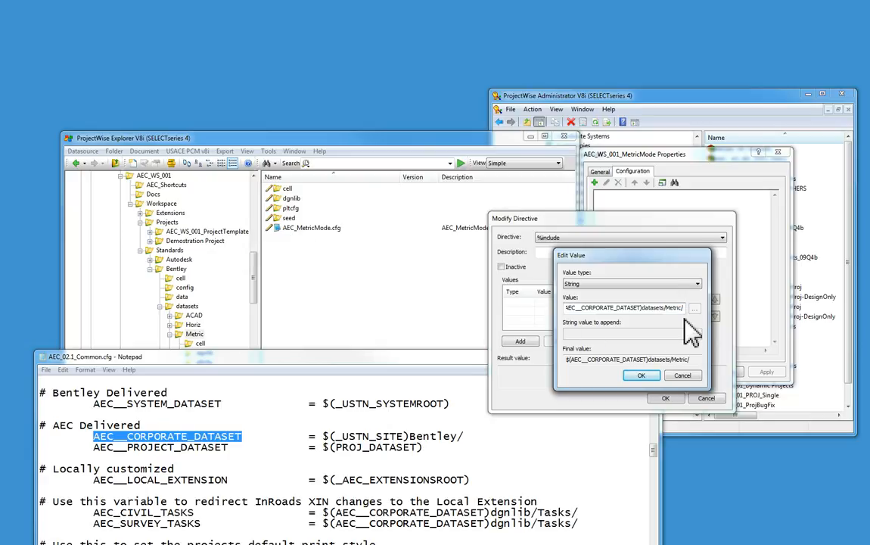
type("AEC_")
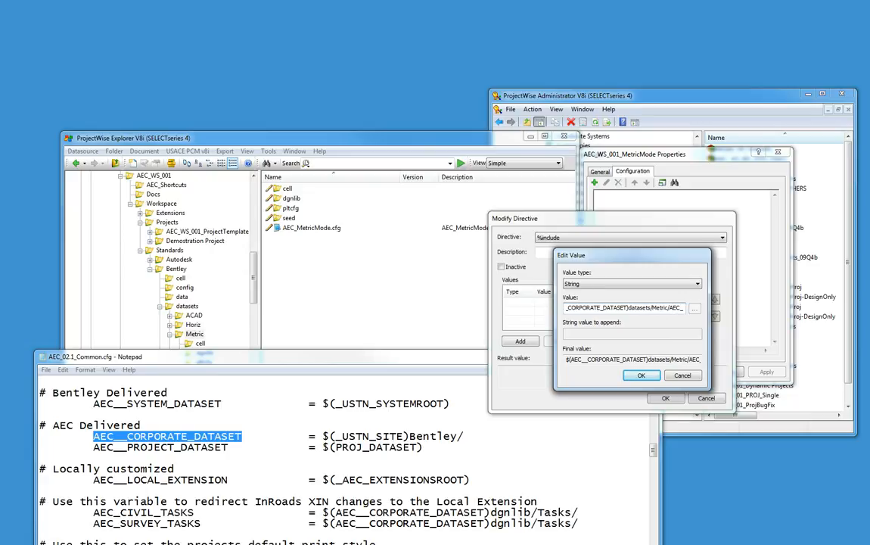
type("Metric")
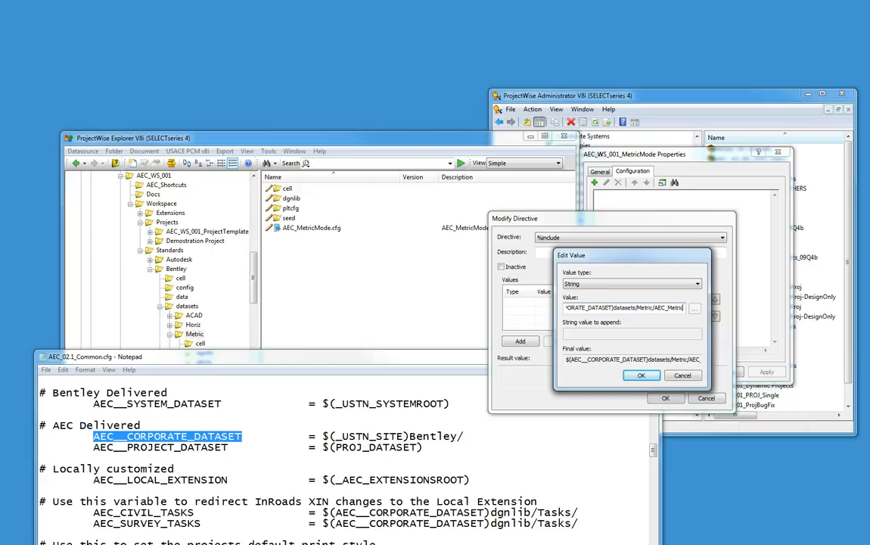
type("Mode.cfg")
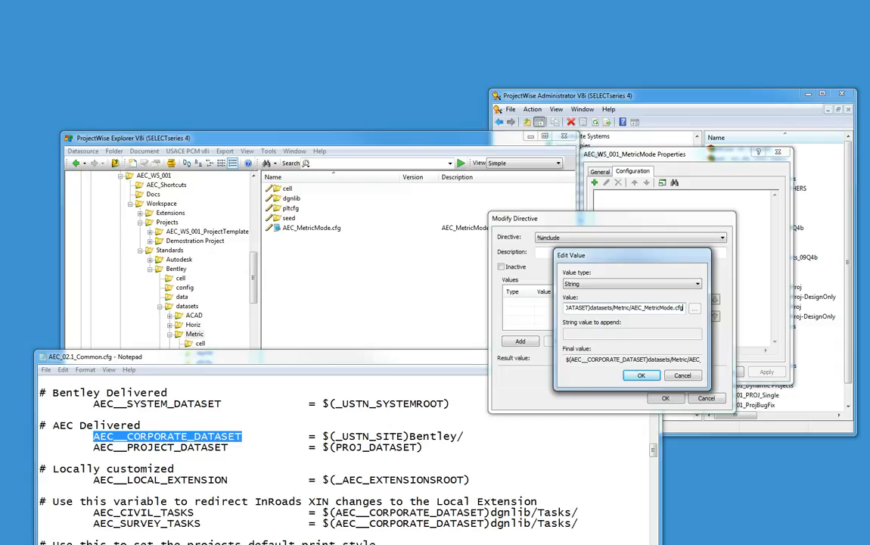
left_click(641, 375)
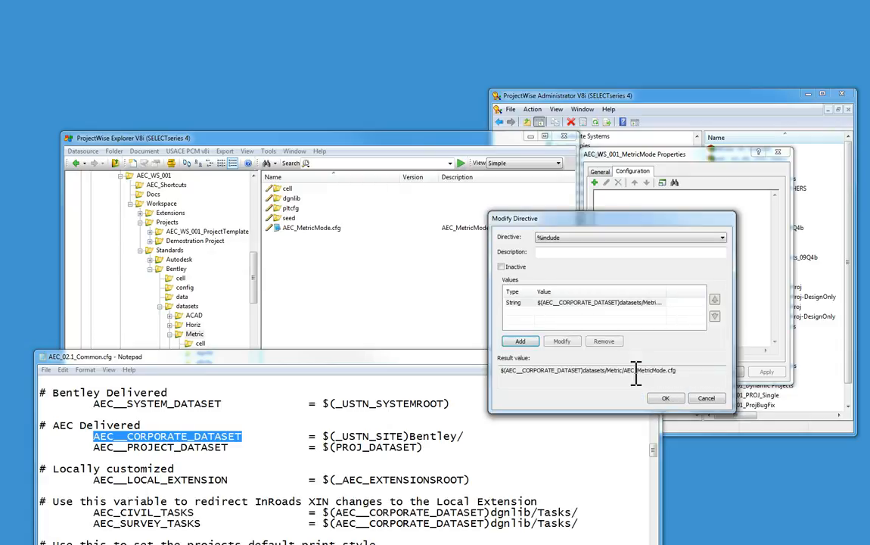
left_click(664, 398)
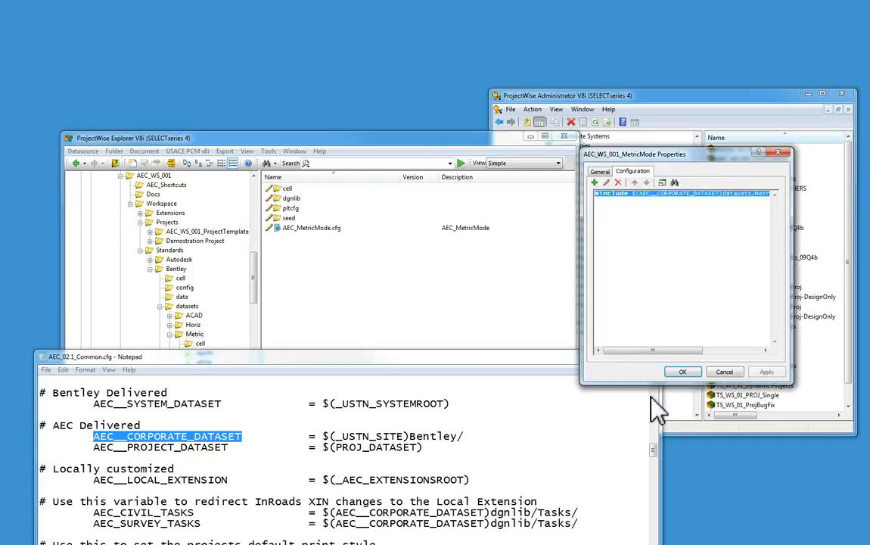
left_click(683, 372)
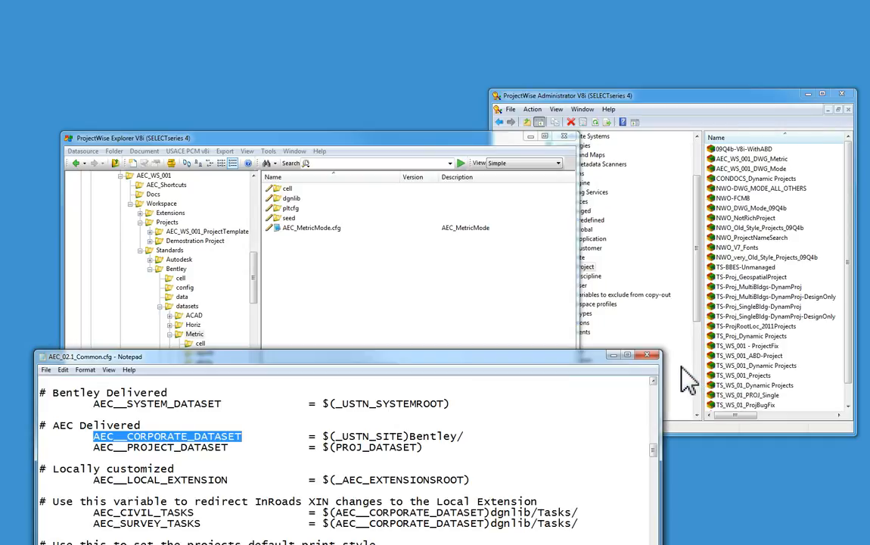
Step: Switch to ProjectWise Explorer and open the workspace properties of the Demostration Project folder
left_click(226, 137)
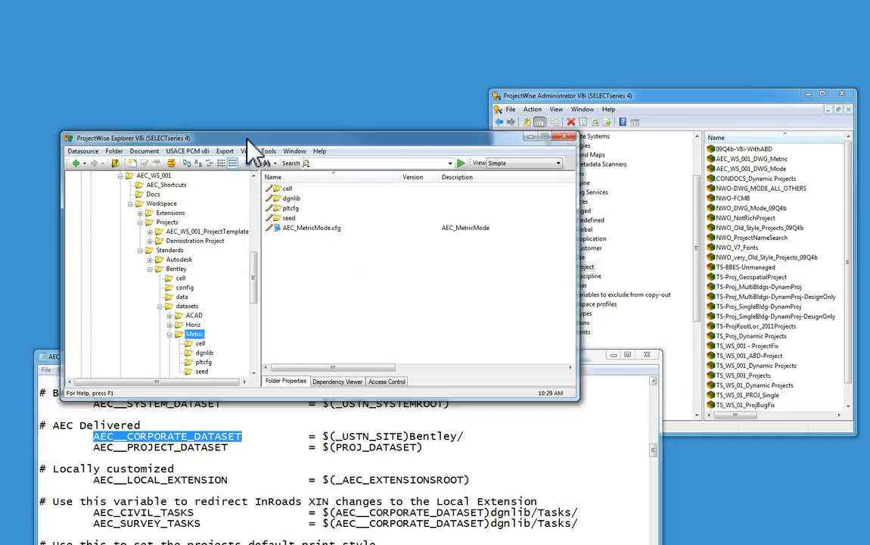
left_click(189, 241)
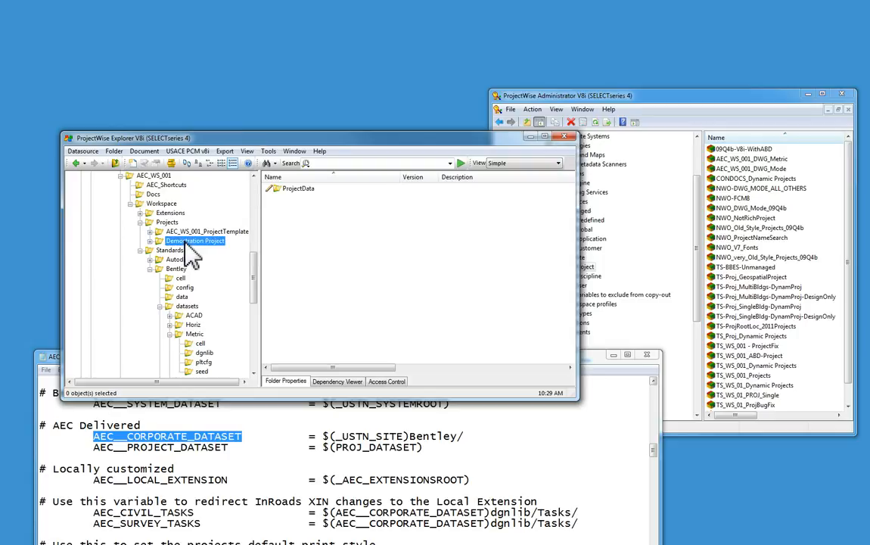
right_click(192, 254)
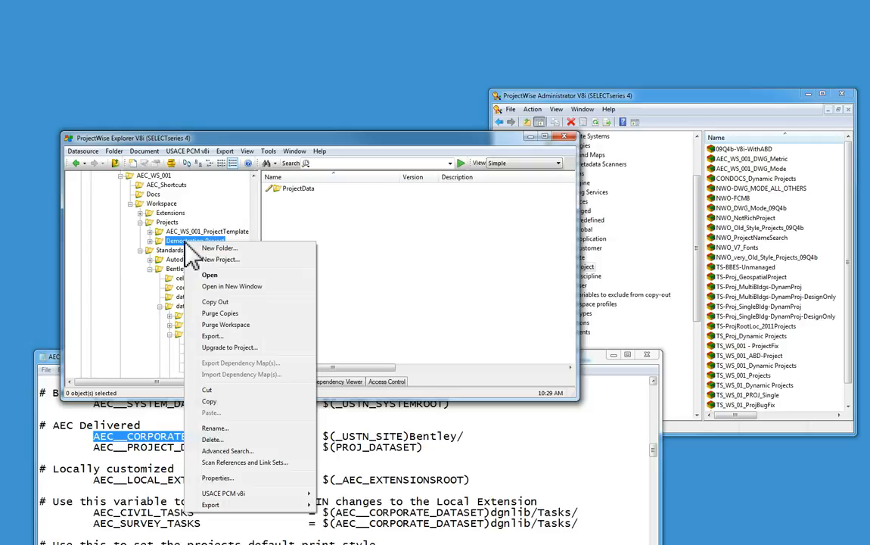
left_click(242, 478)
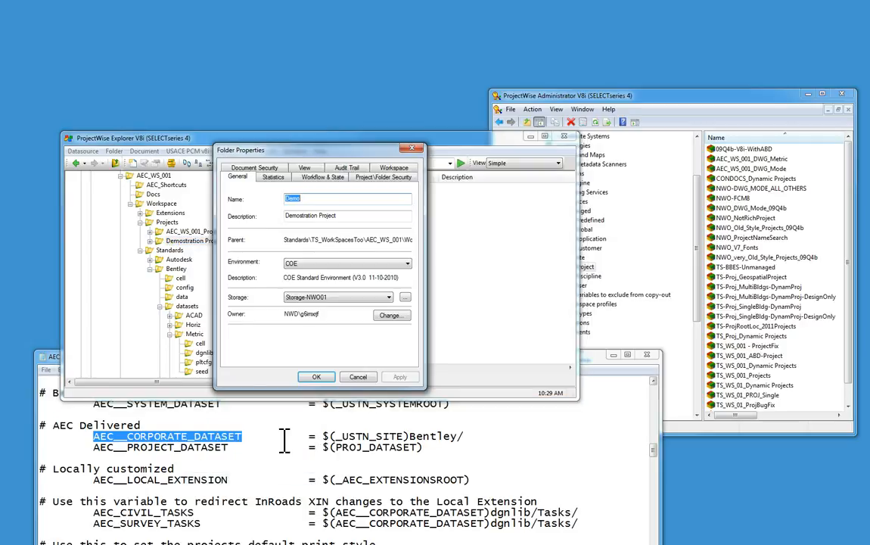
left_click(395, 169)
Step: Attach the AEC_WS_001_MetricMode configuration block at the Project level, save the folder properties, and close the AEC_02.1_Common.cfg file
left_click(250, 271)
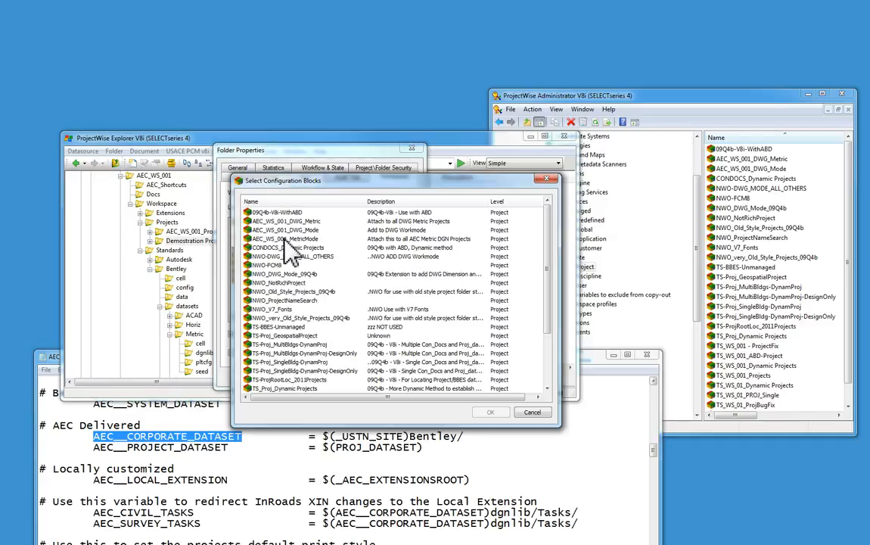
left_click(261, 238)
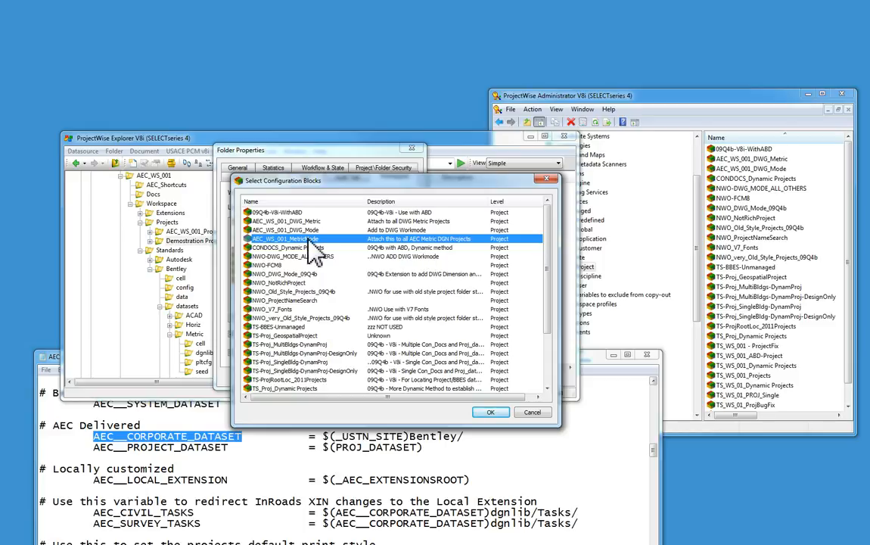
double_click(314, 250)
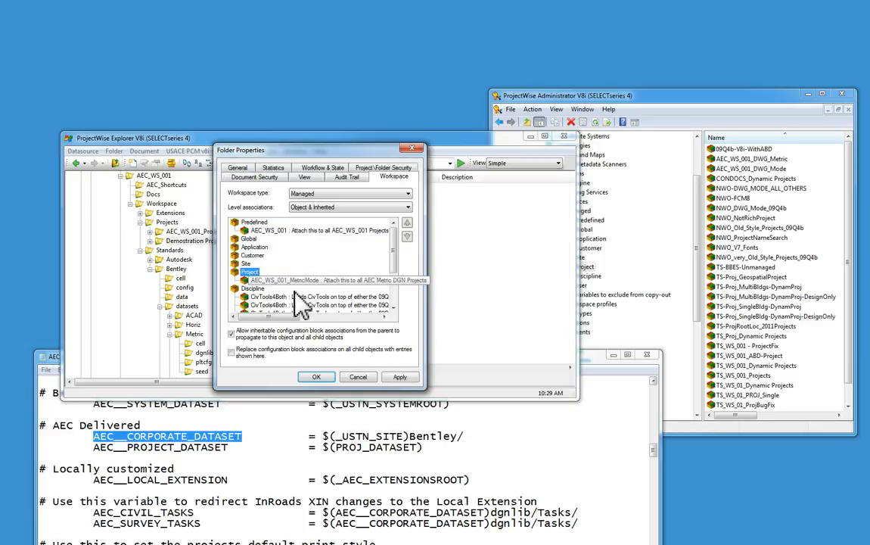
left_click(399, 378)
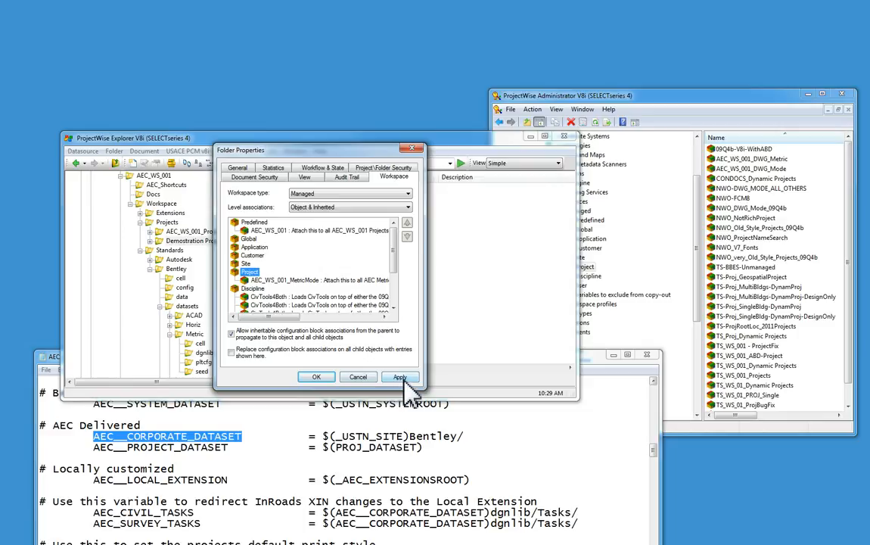
left_click(316, 377)
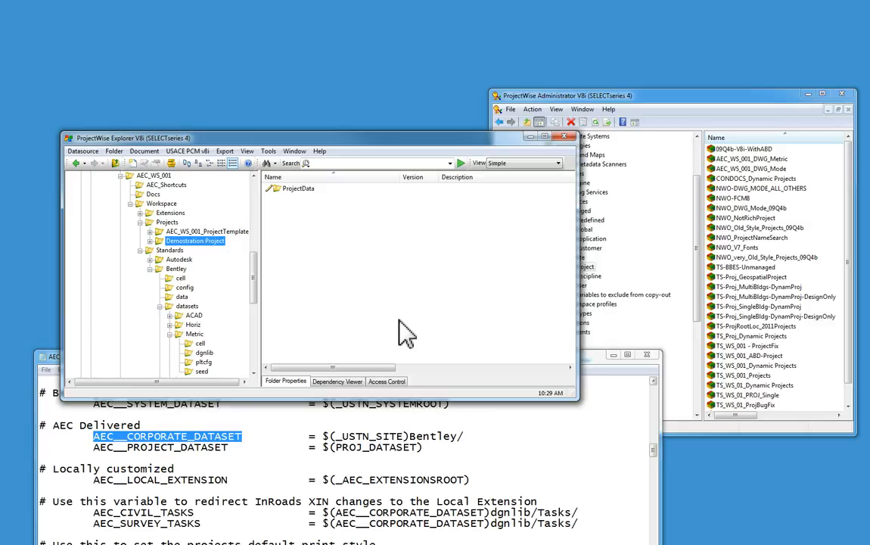
left_click(647, 354)
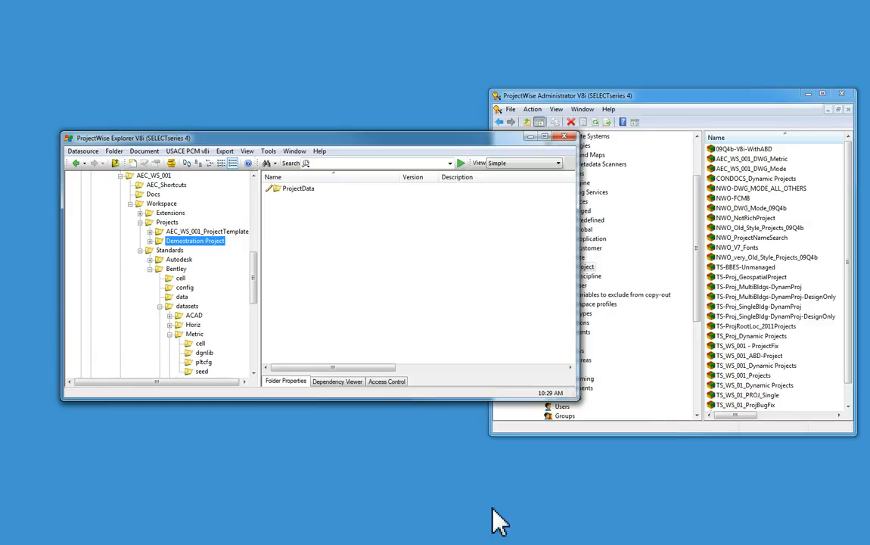